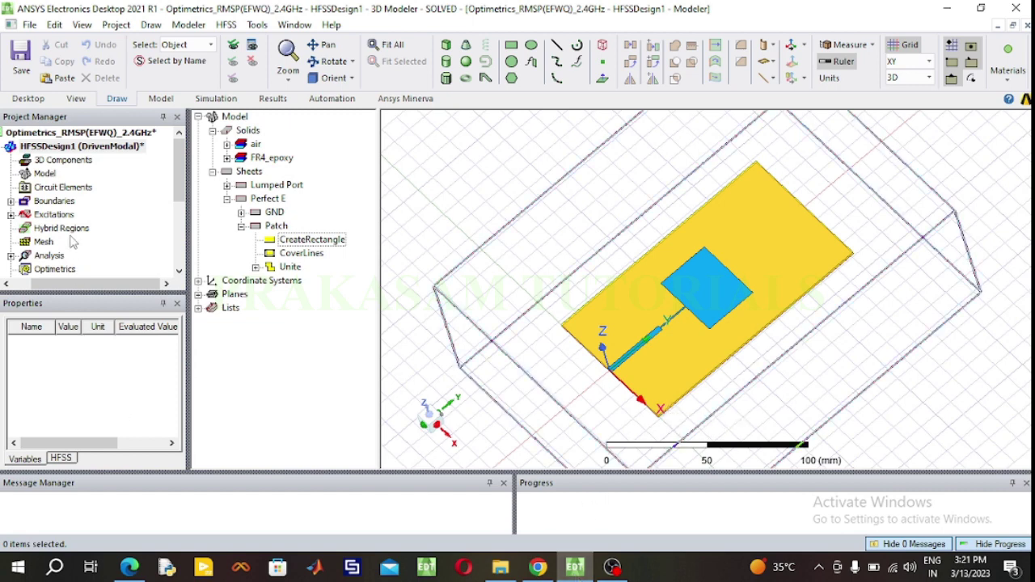
- View S Parameter Plot 1 of the solved design and return to the 3D model
scroll(73, 241, down, 1)
double_click(112, 256)
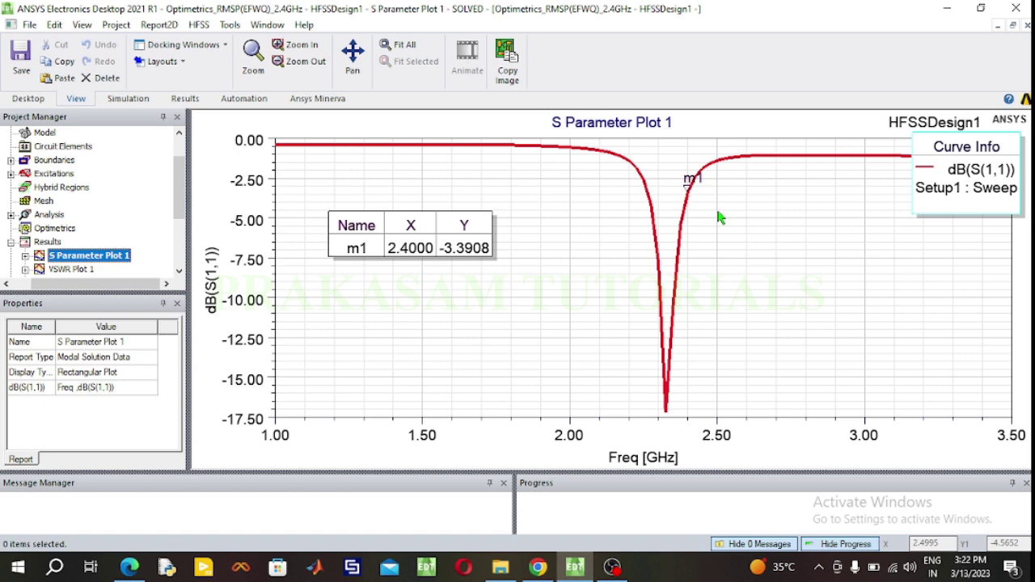
scroll(69, 180, up, 1)
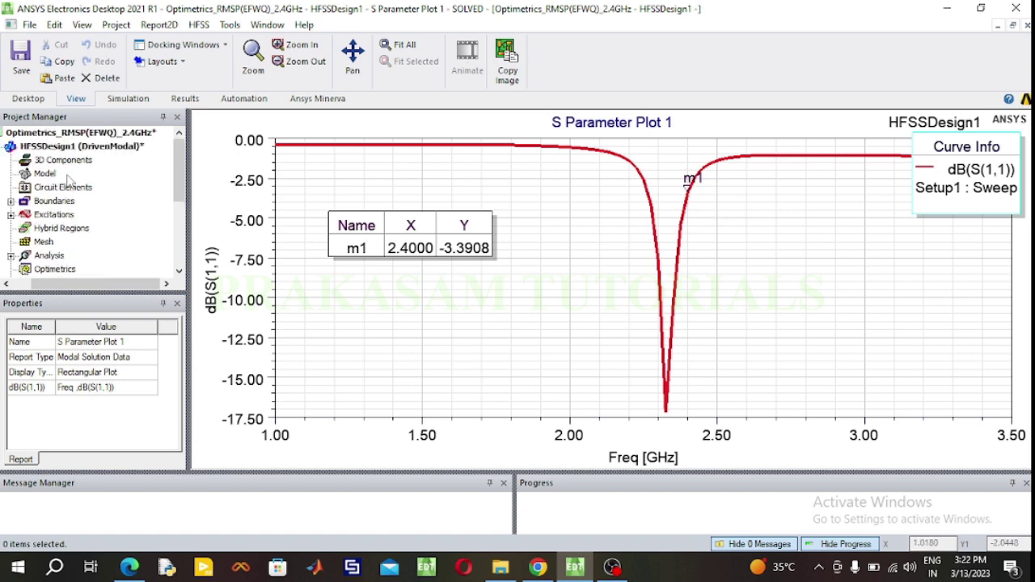
double_click(77, 147)
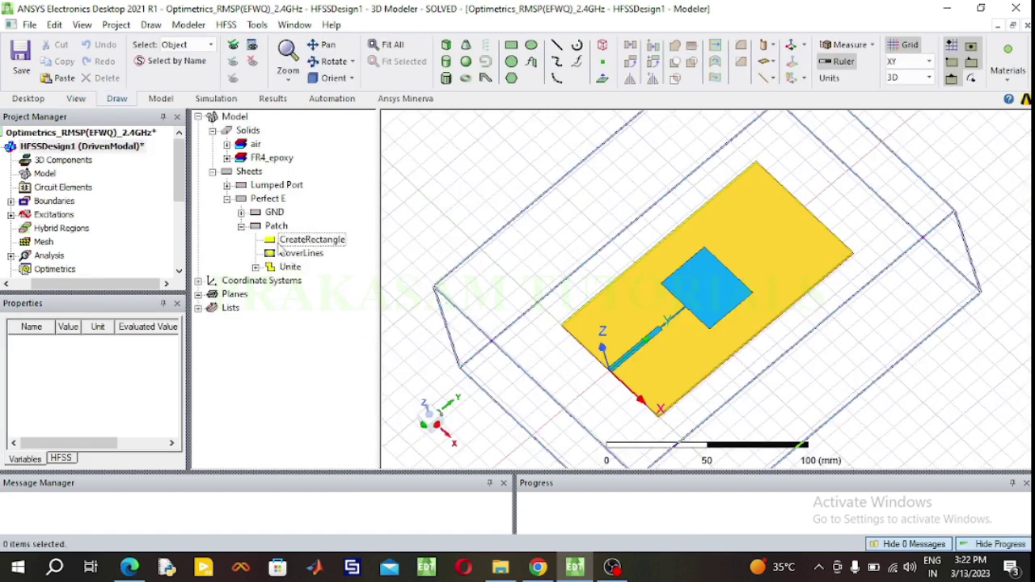
- Inspect the position and size properties of the Patch rectangle without changing them, and collapse the project's Results
double_click(295, 240)
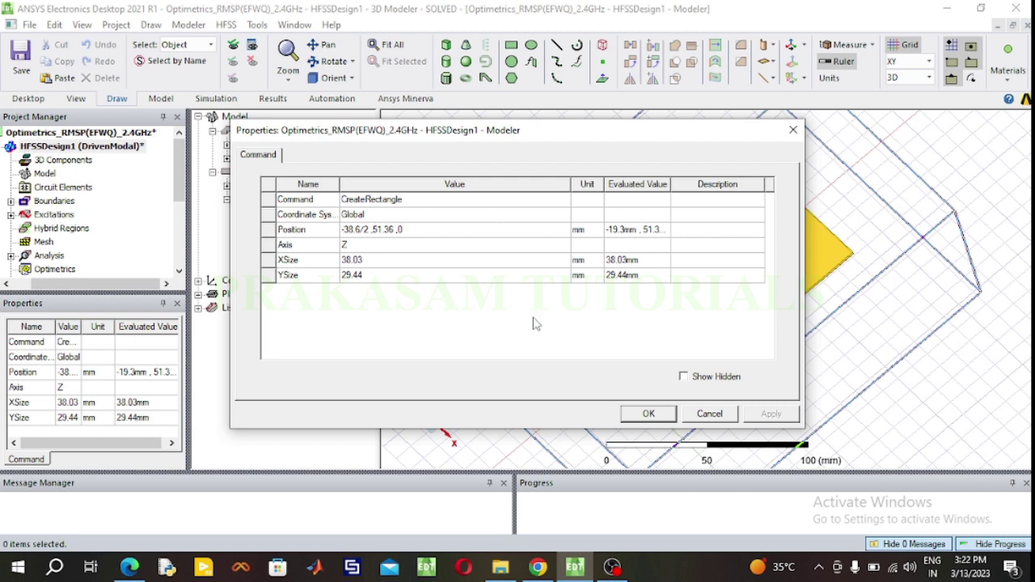
click(708, 414)
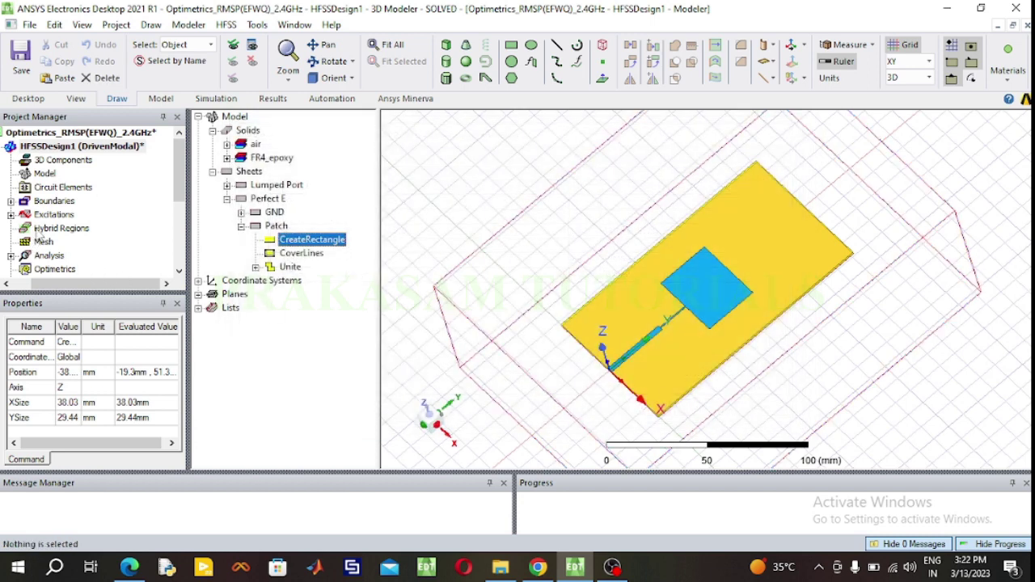
scroll(33, 231, down, 1)
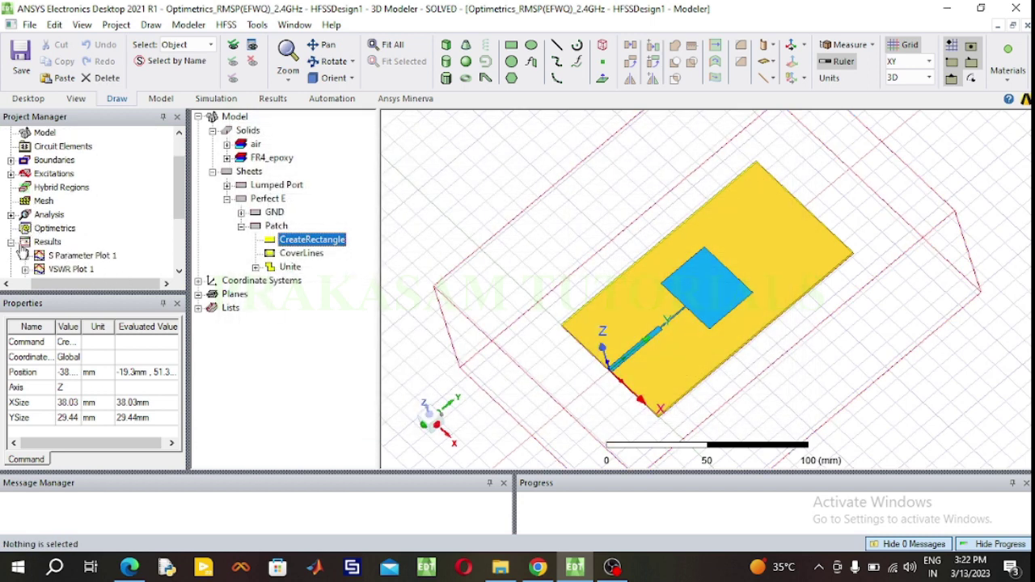
click(11, 241)
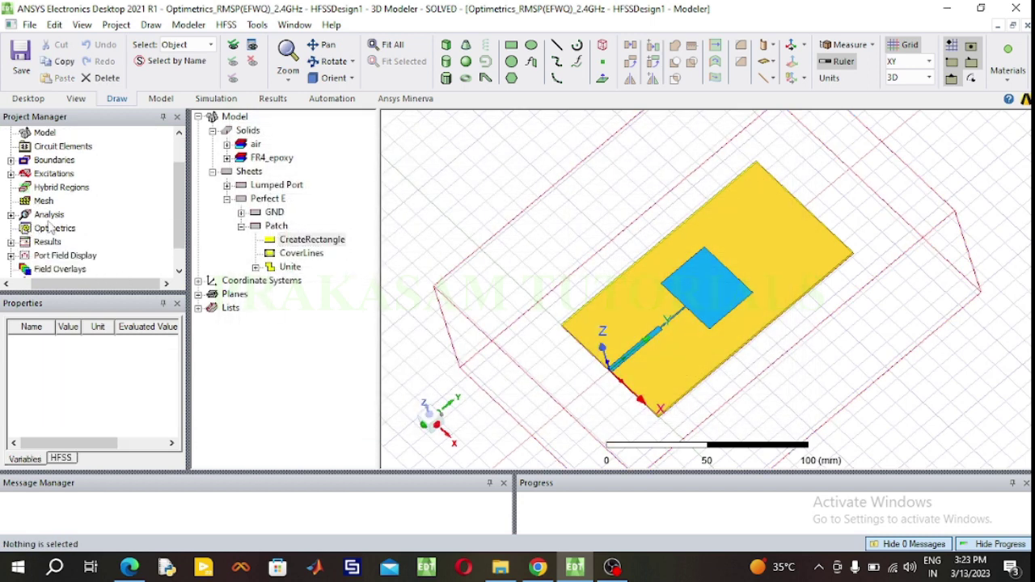
- Parameterize the Patch rectangle's XSize with a new local length variable Pw of 38.03 mm
double_click(291, 241)
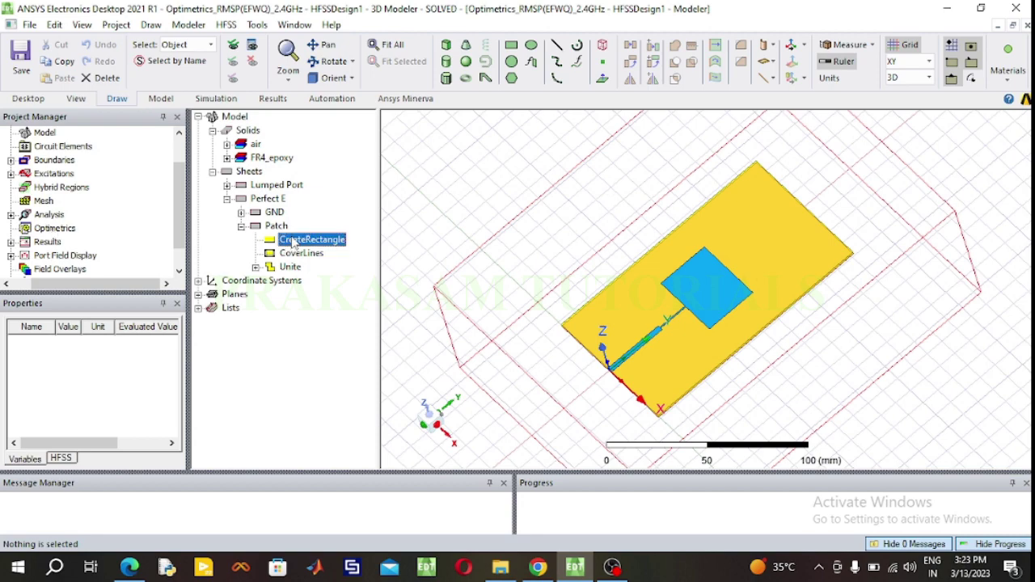
click(365, 259)
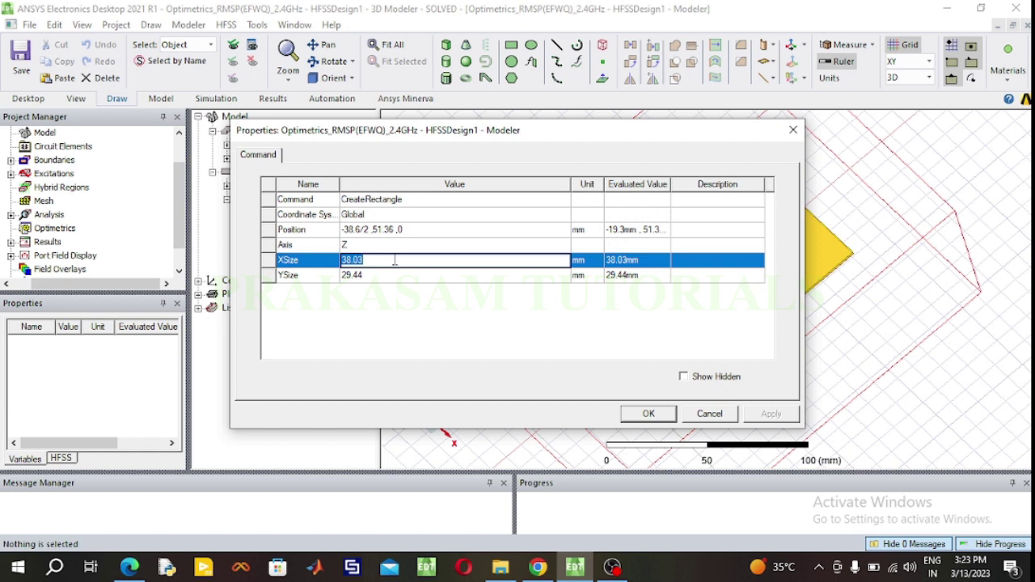
key(BackSpace)
text(P)
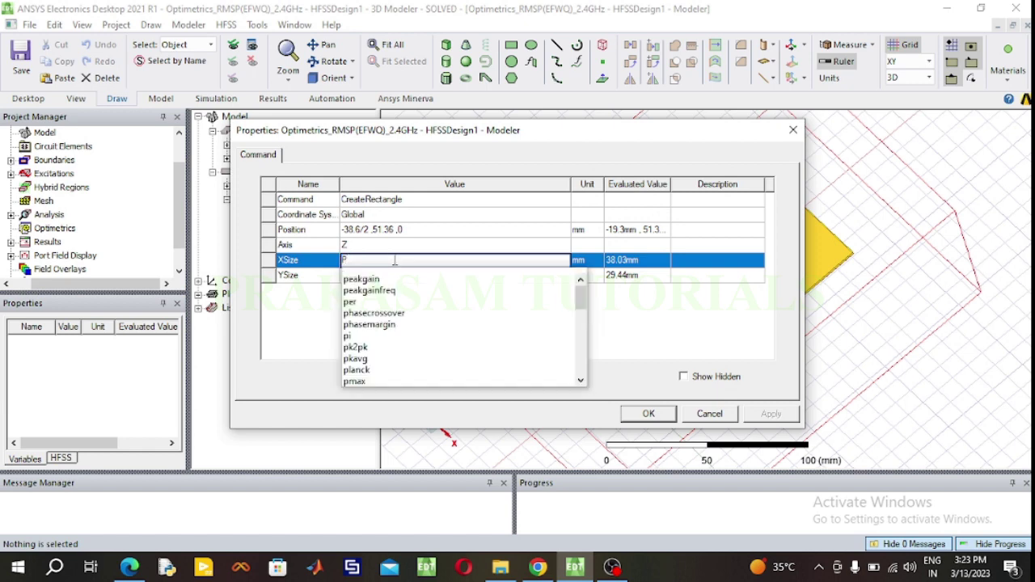
text(w)
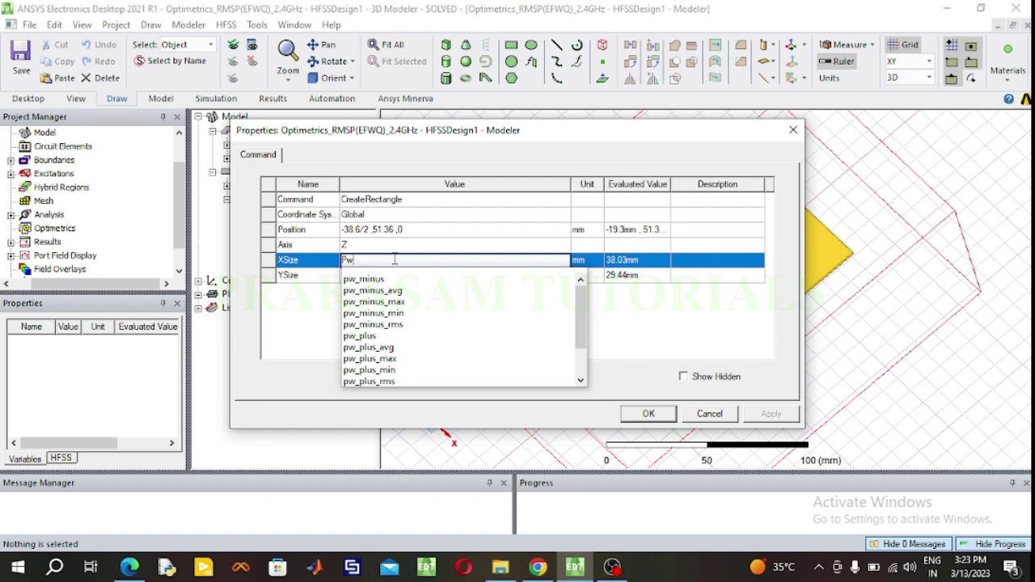
key(Return)
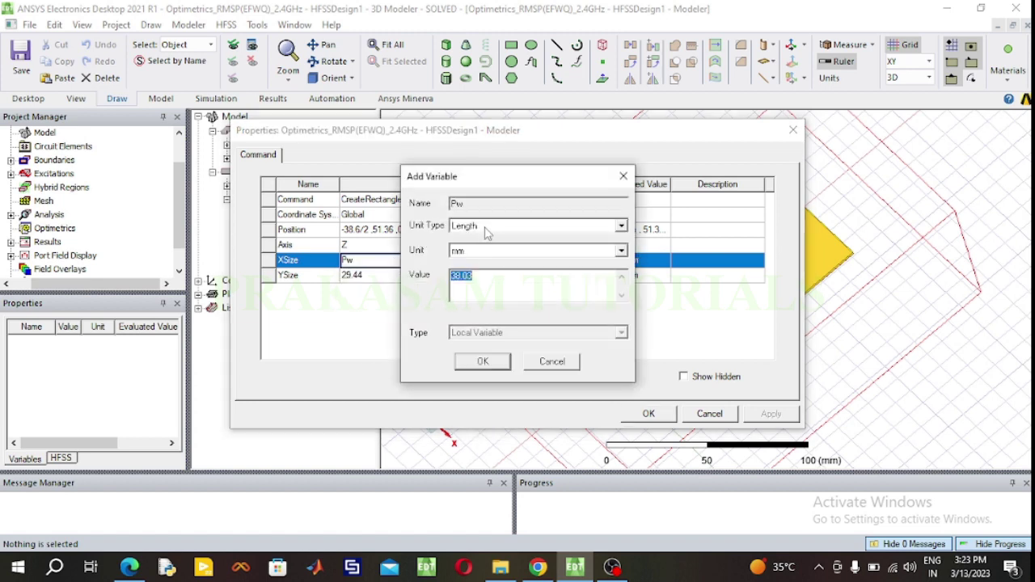
click(491, 280)
click(481, 362)
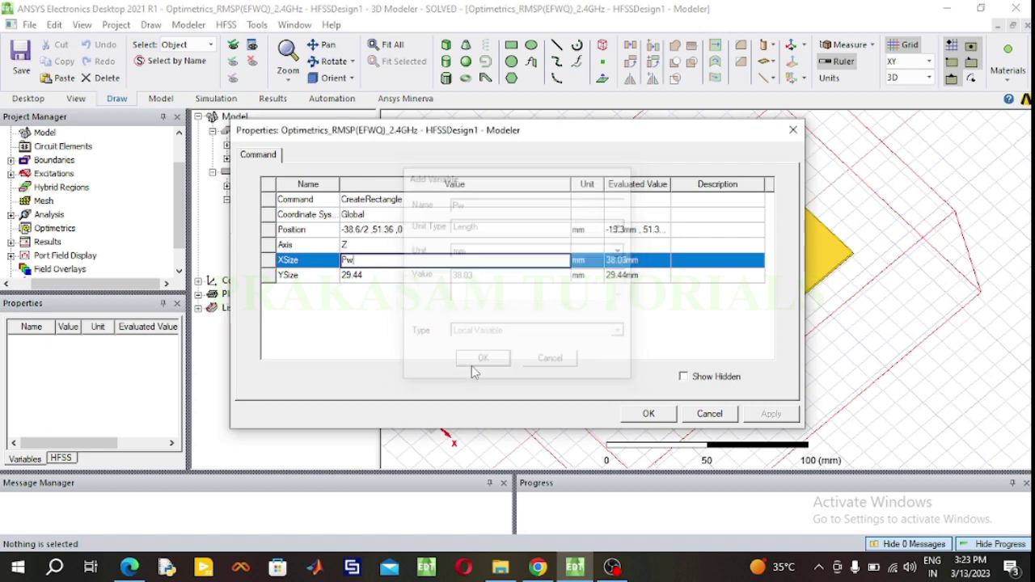
- Parameterize the Patch rectangle's YSize with a new local length variable Pl of 29.44 mm and accept the rectangle's properties
click(376, 275)
drag(376, 275, 331, 276)
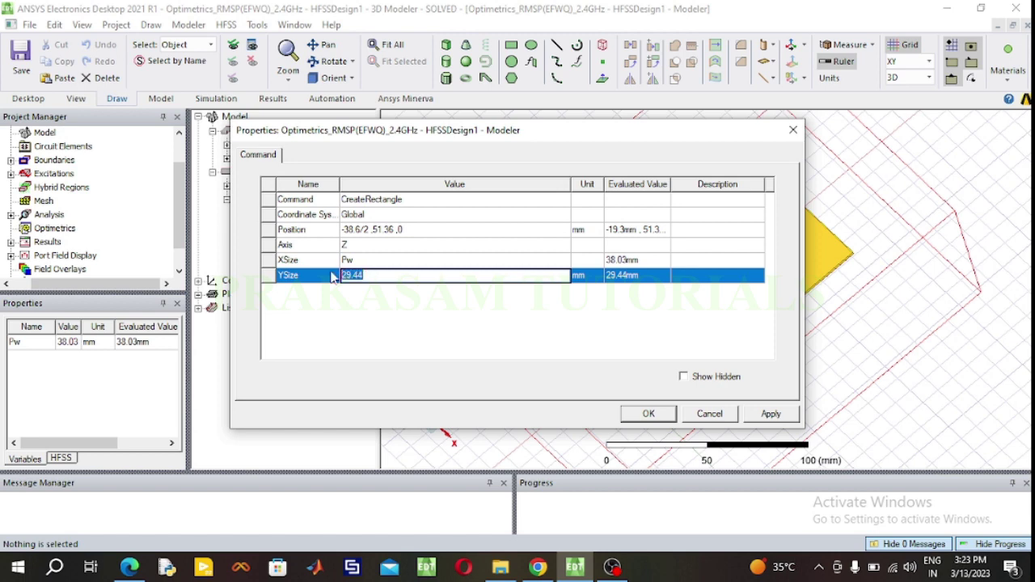
text(Pl)
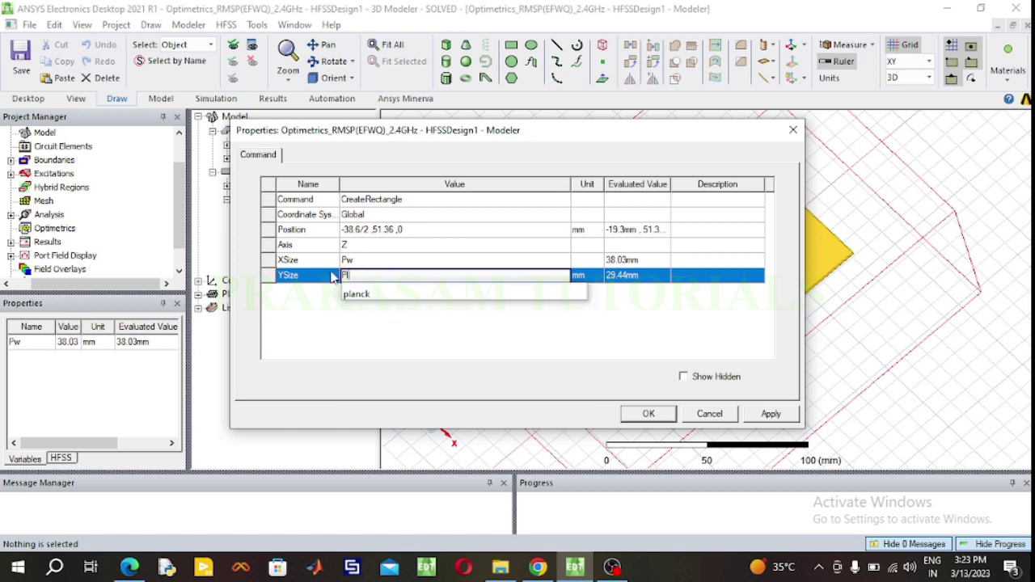
click(638, 413)
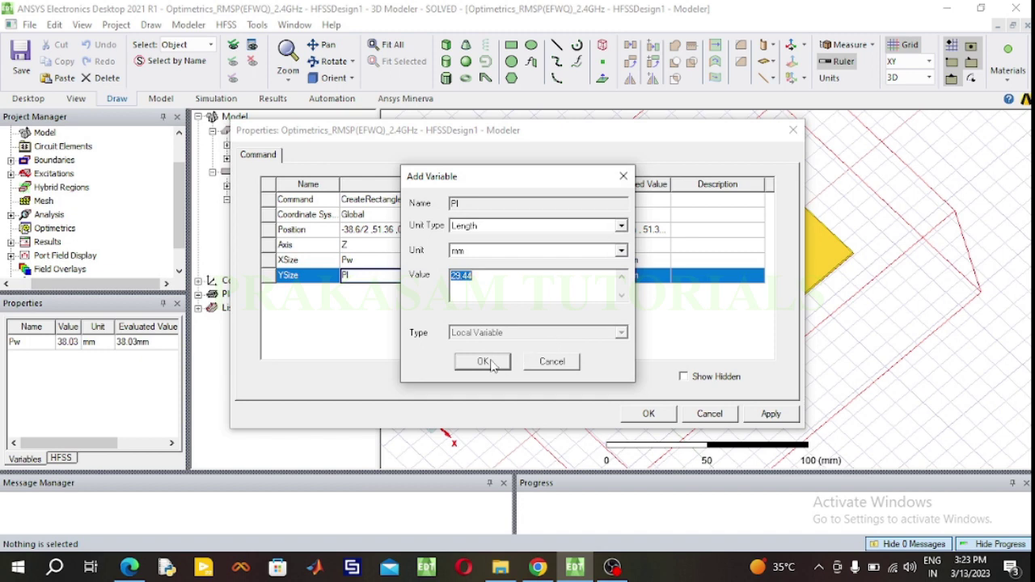
click(484, 361)
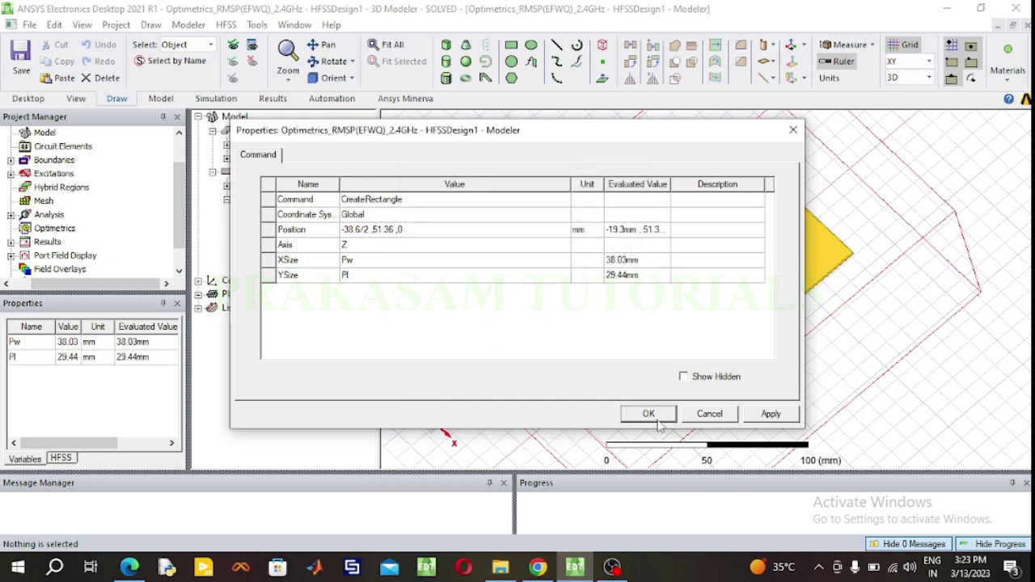
click(650, 414)
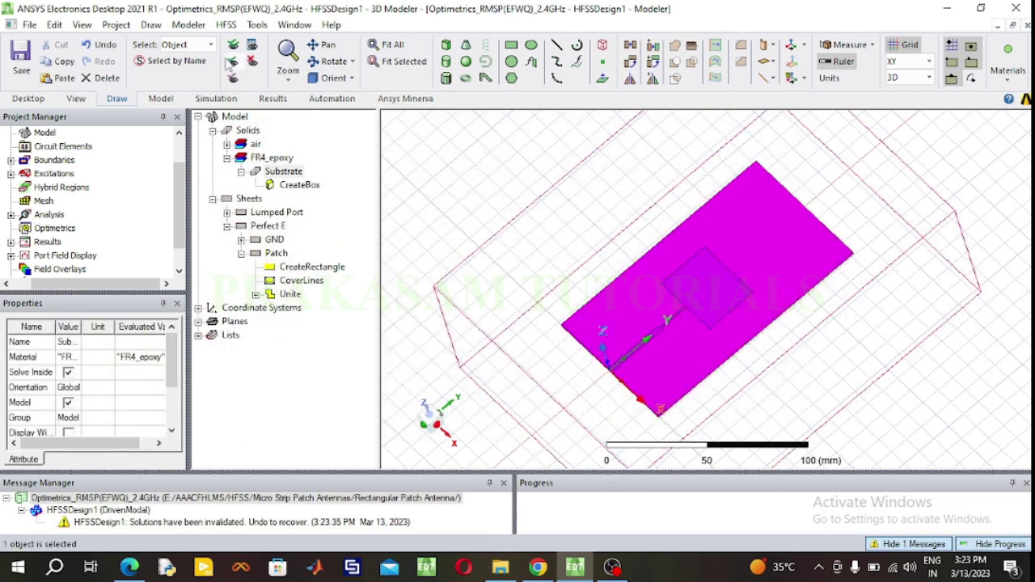
- Check the local variables Pw and Pl in the design properties
click(225, 25)
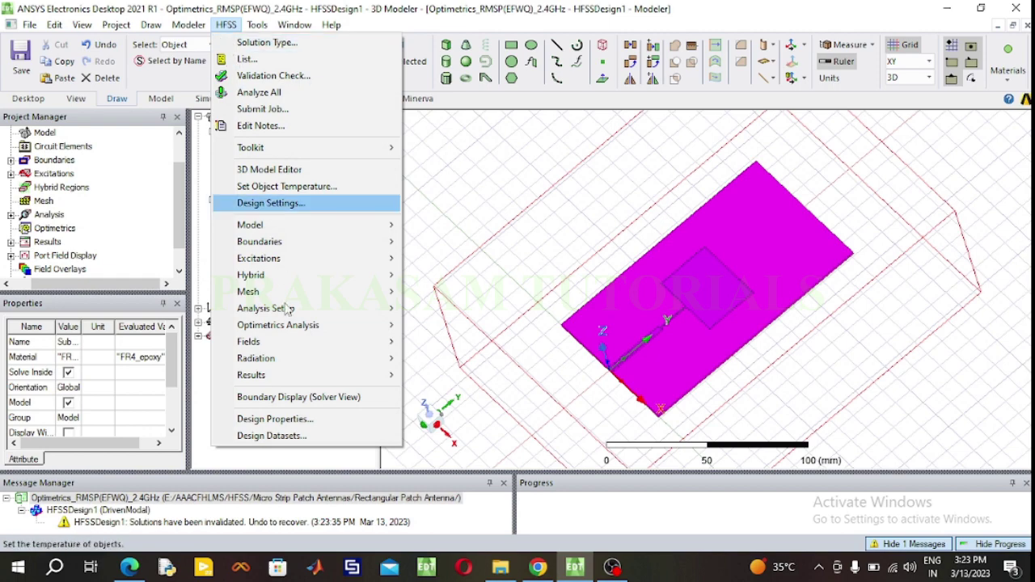
click(295, 419)
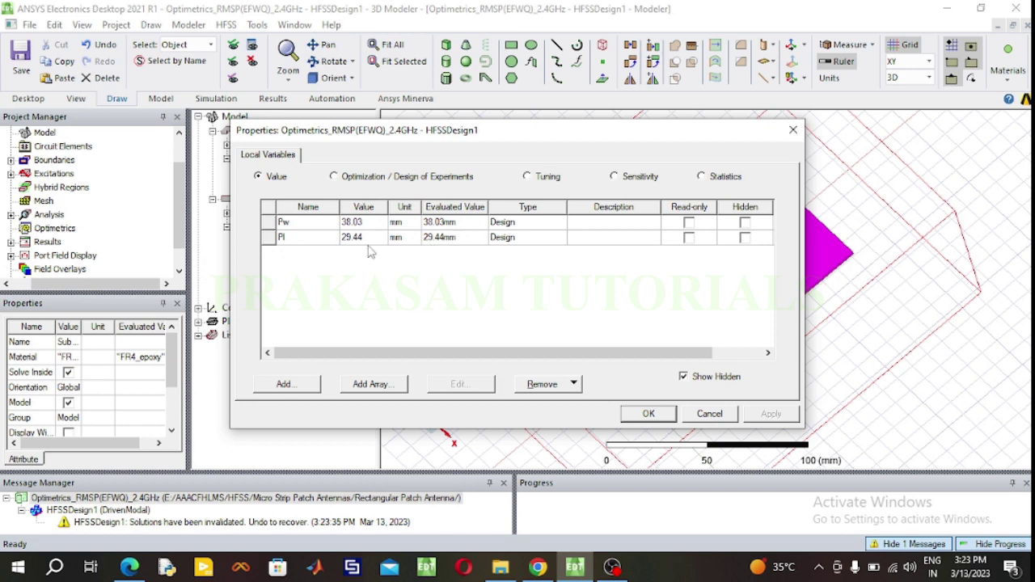
click(792, 131)
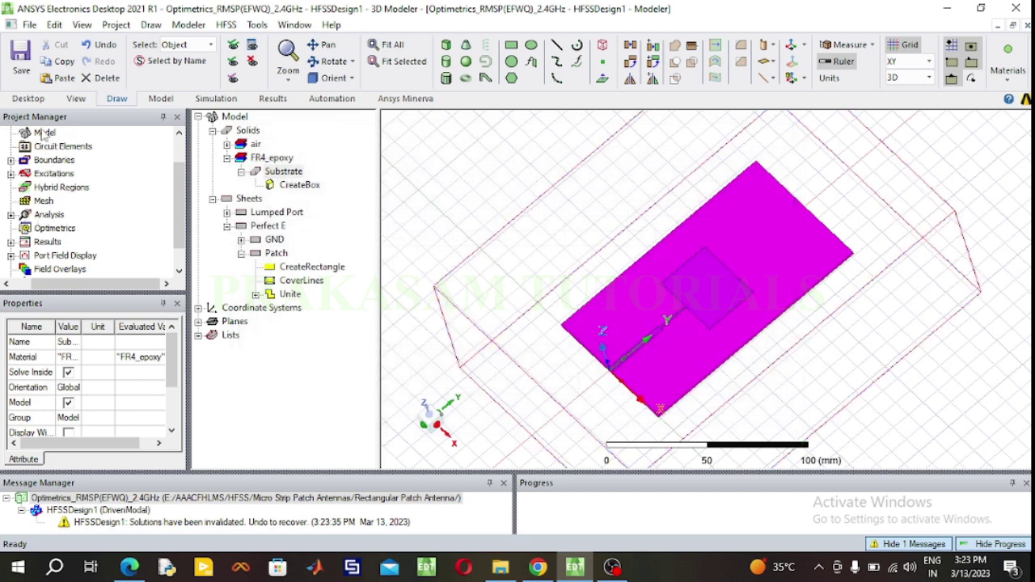
- Add a new parametric setup under Optimetrics
click(48, 231)
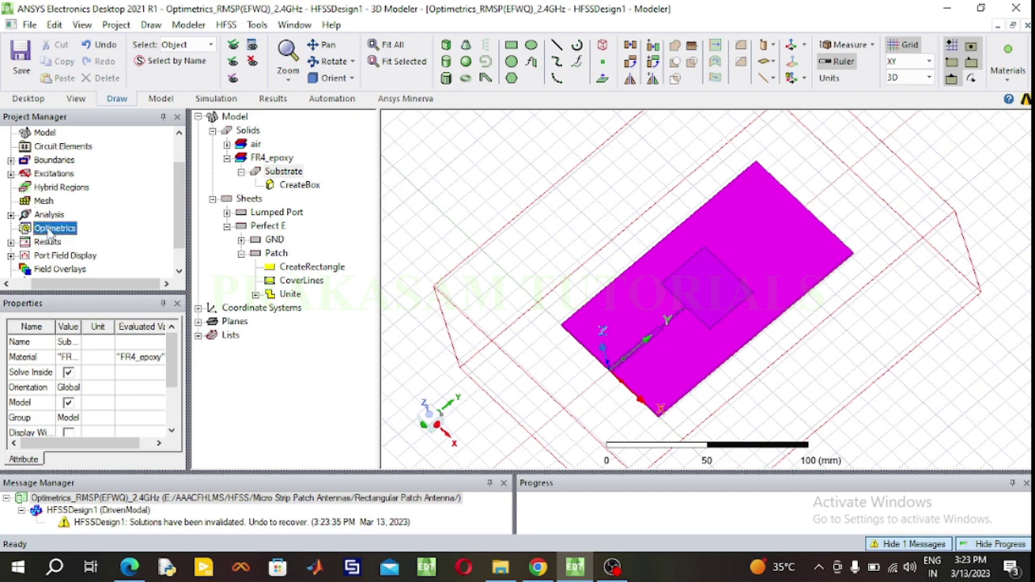
right_click(48, 232)
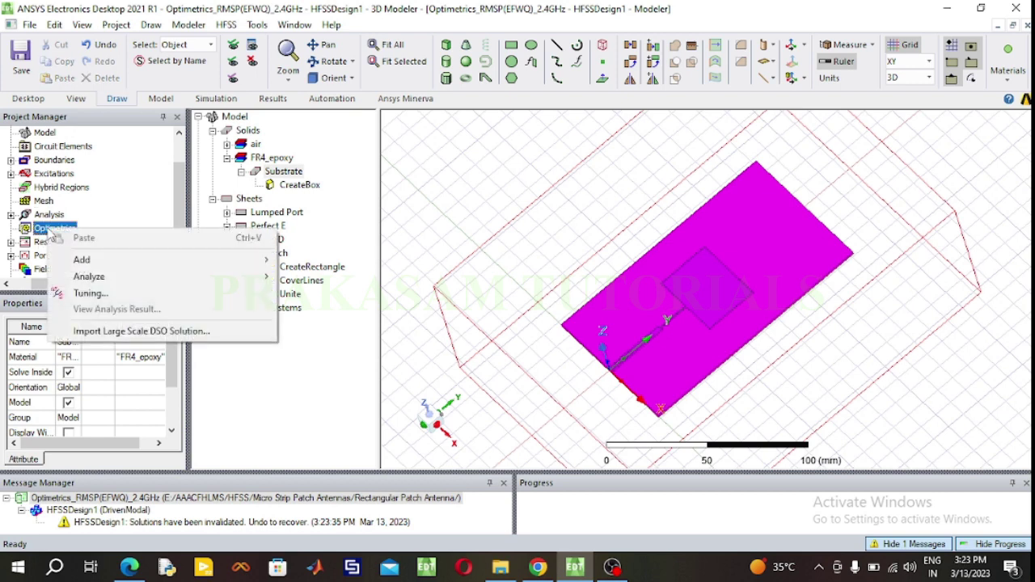
mouse_move(85, 261)
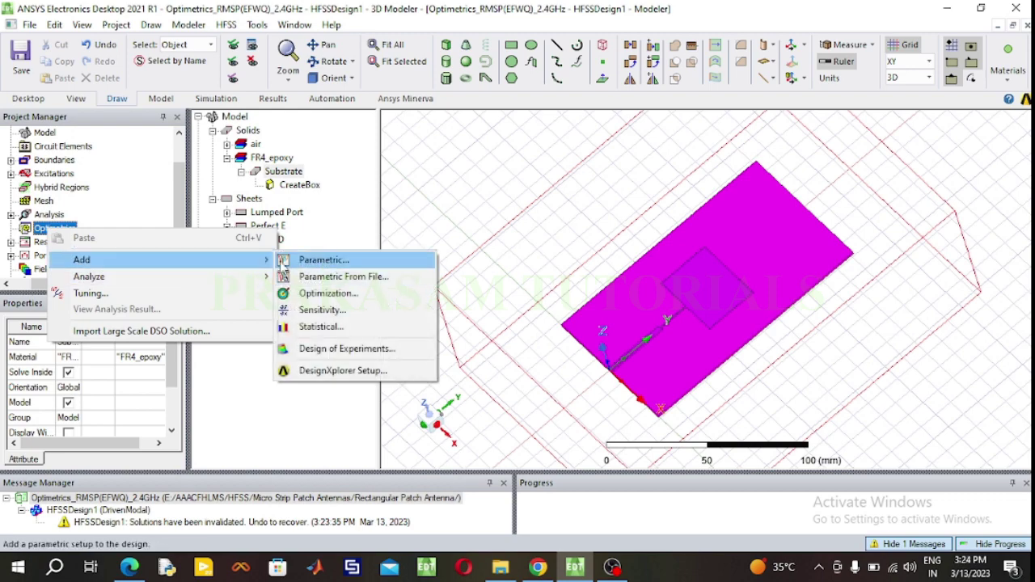
click(332, 261)
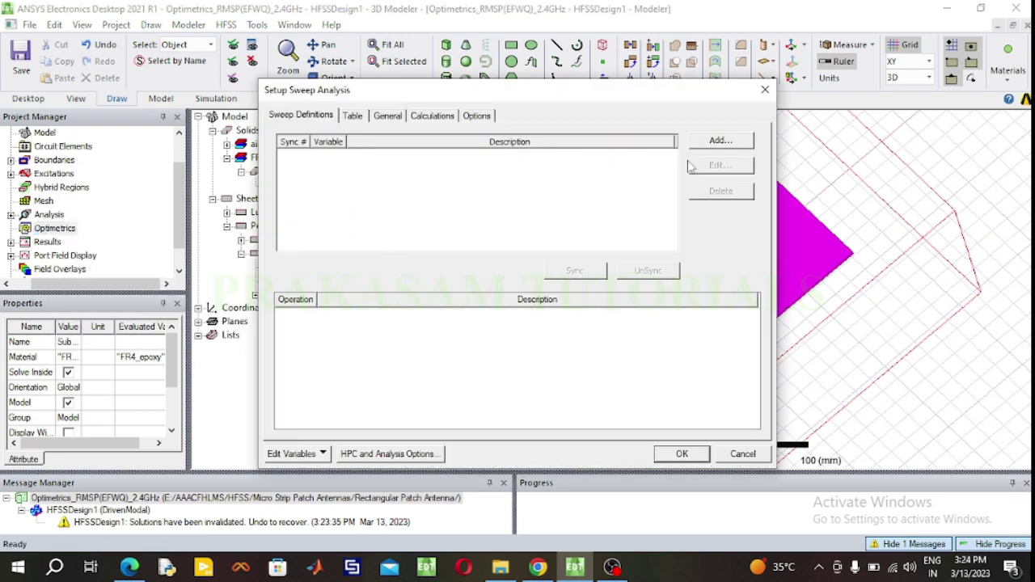
- Add a linear step sweep of Pw from 38.03 mm to 38.9 mm with a 0.33 mm step
click(722, 142)
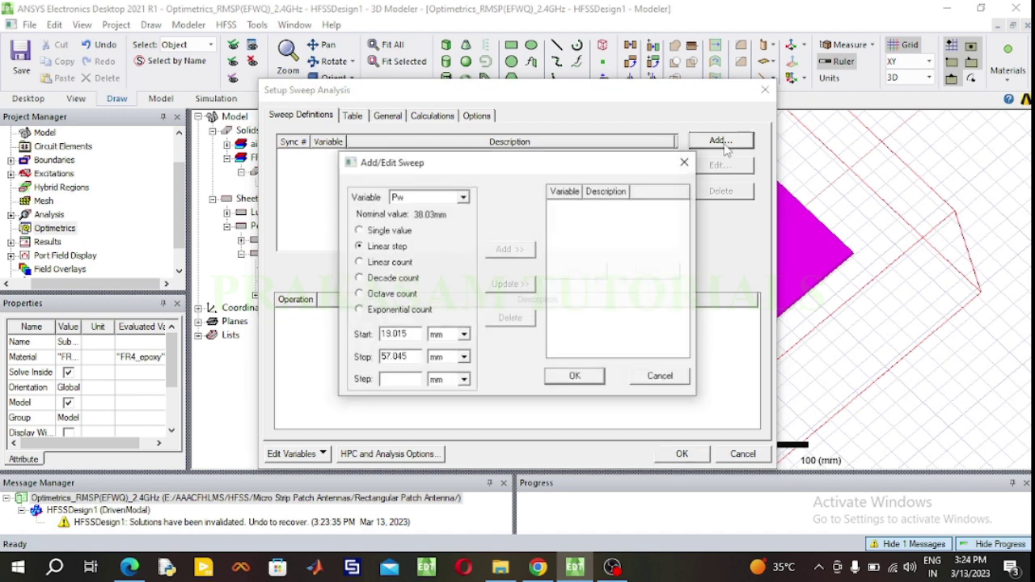
click(465, 197)
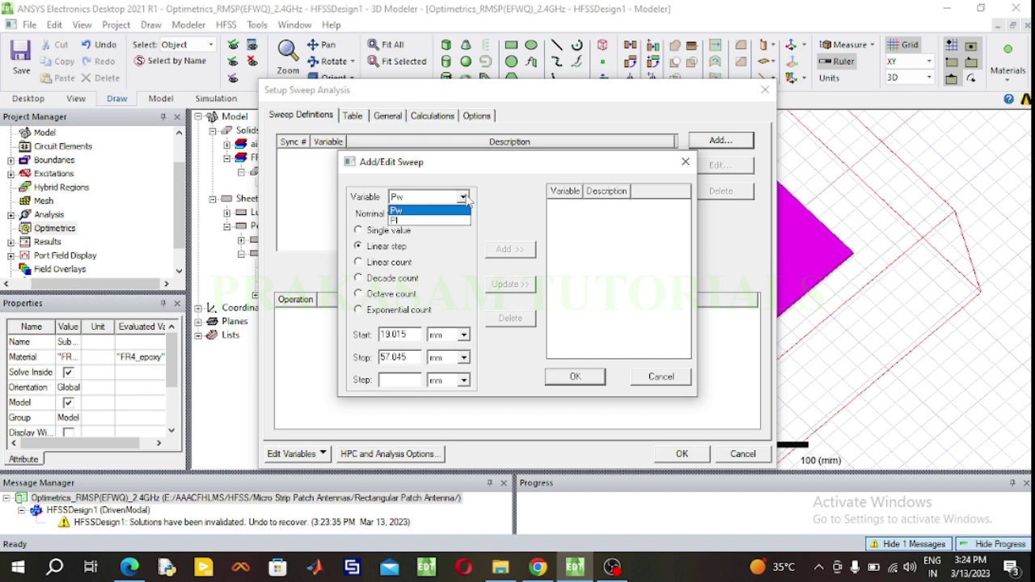
click(498, 207)
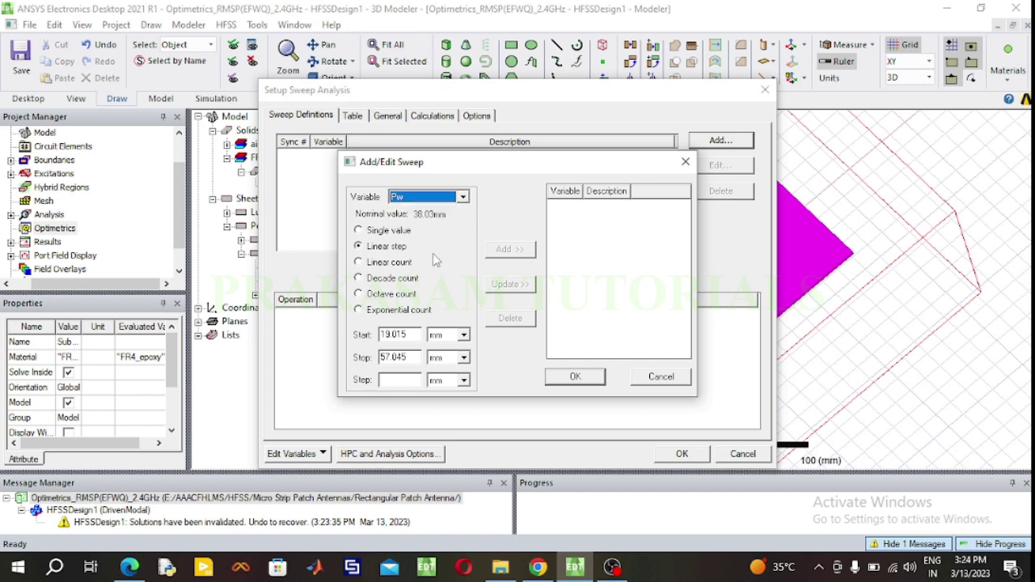
double_click(414, 332)
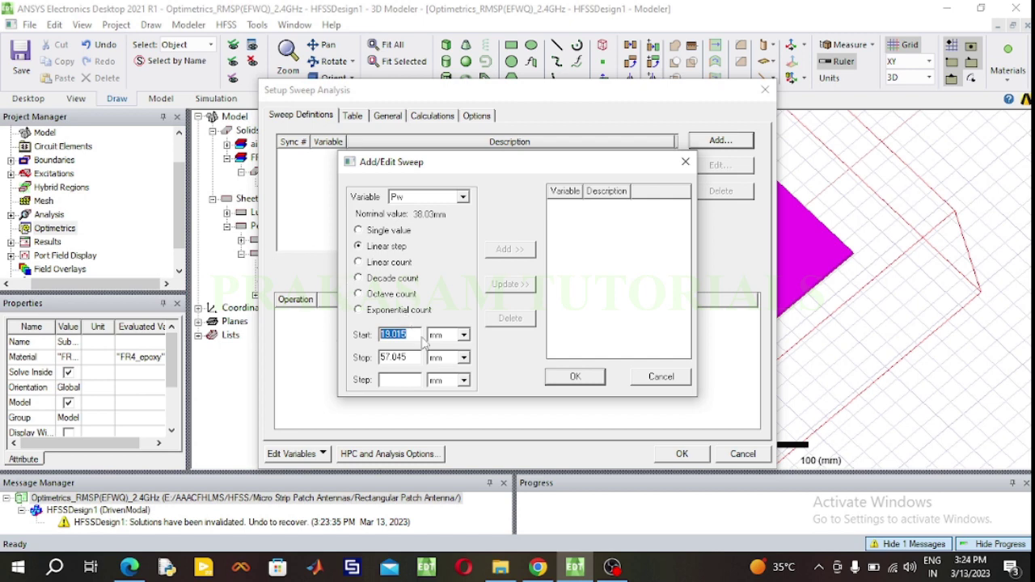
text(38.0)
drag(410, 357, 379, 359)
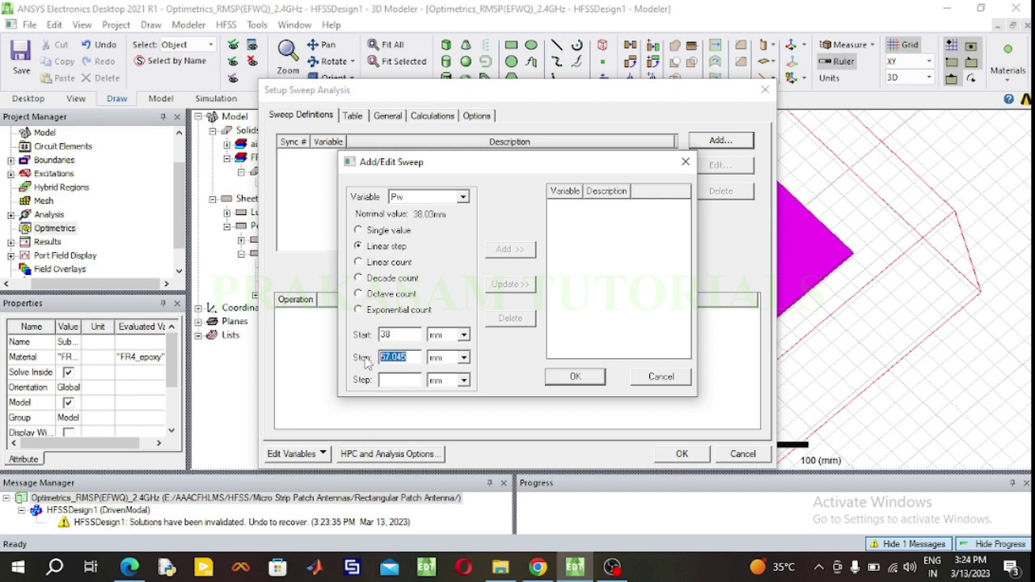
text(38.5)
click(398, 380)
text(3)
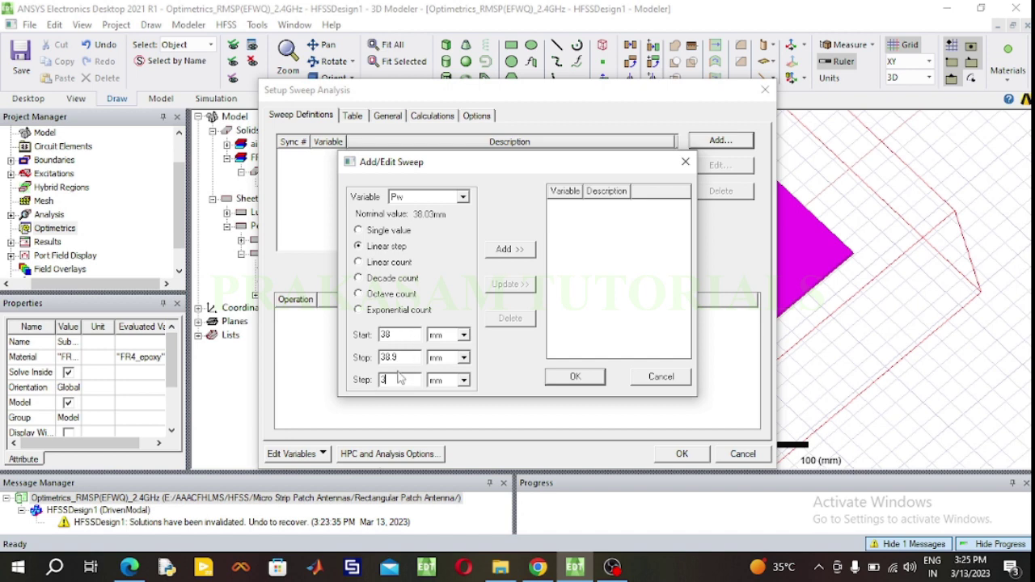
key(BackSpace)
text(0.33)
click(410, 333)
text(.03)
click(511, 251)
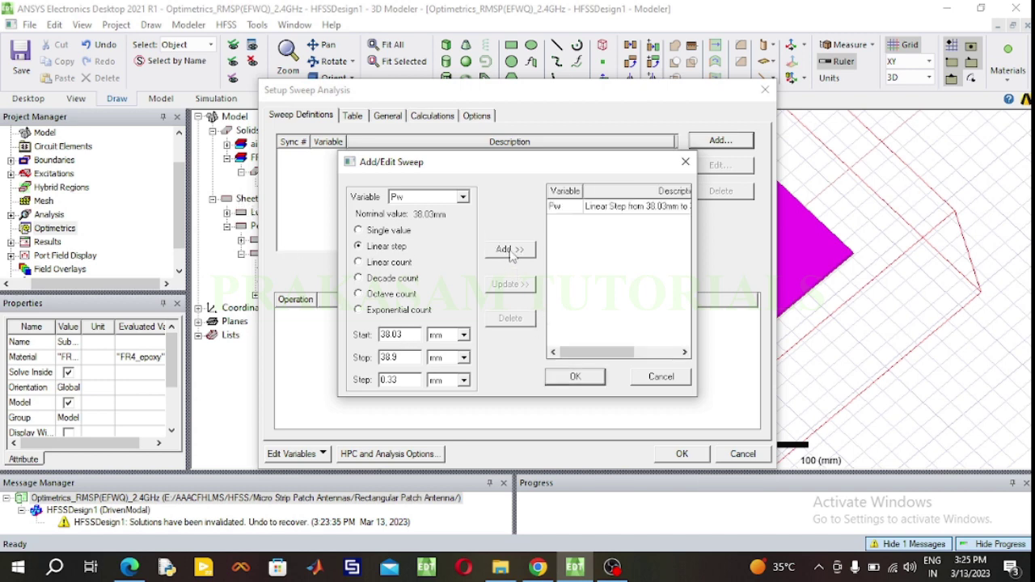
click(575, 376)
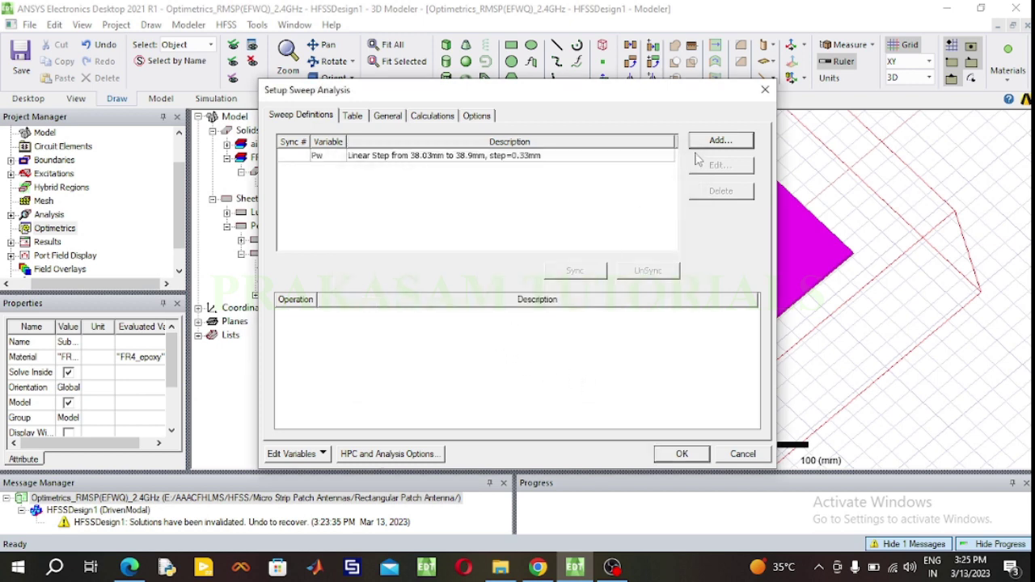
- Add a linear step sweep of Pl from 28.44 mm to 29.44 mm with a 0.33 mm step and accept the sweep setup
click(718, 142)
click(462, 197)
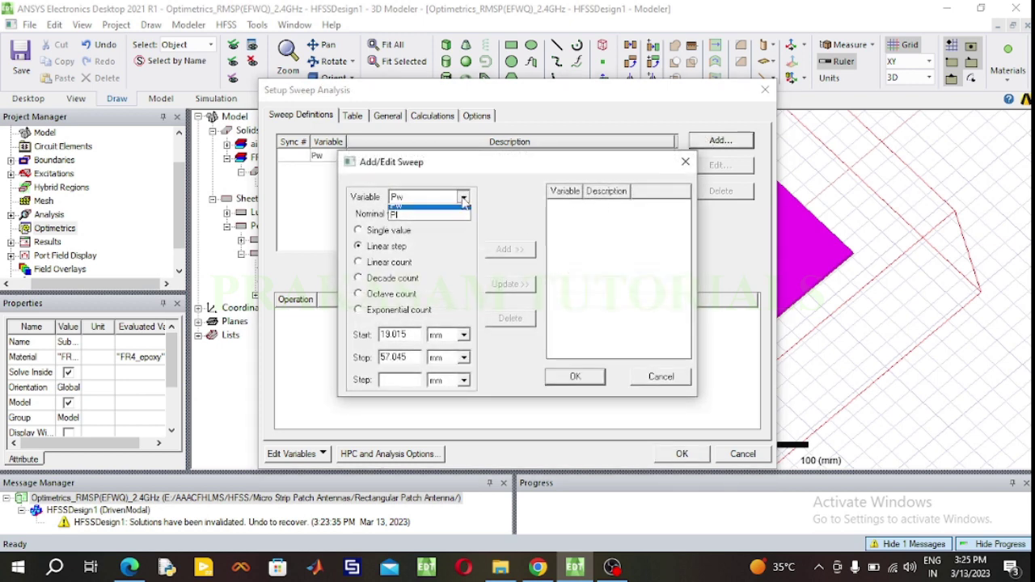
click(434, 220)
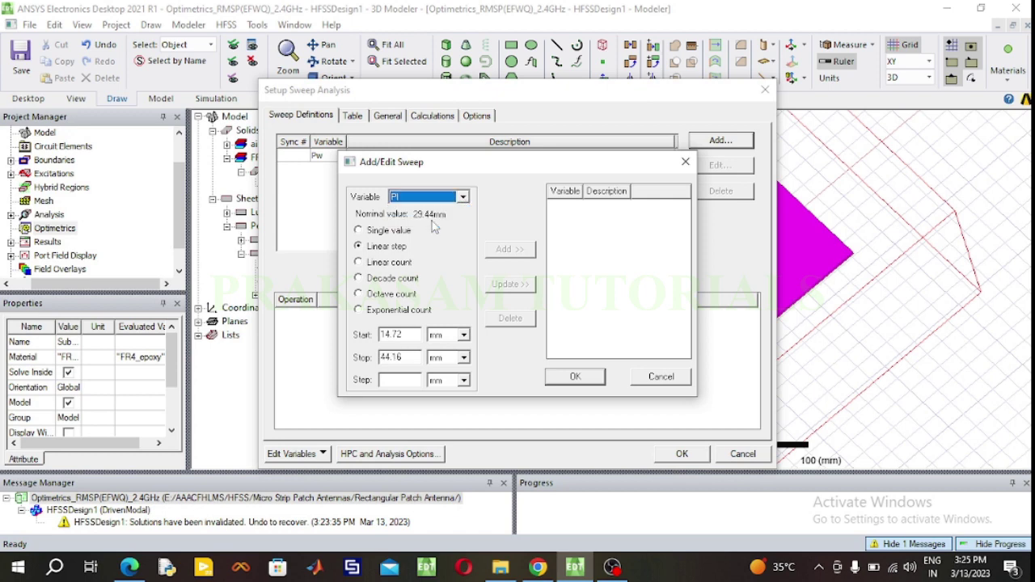
click(401, 334)
drag(401, 335, 370, 338)
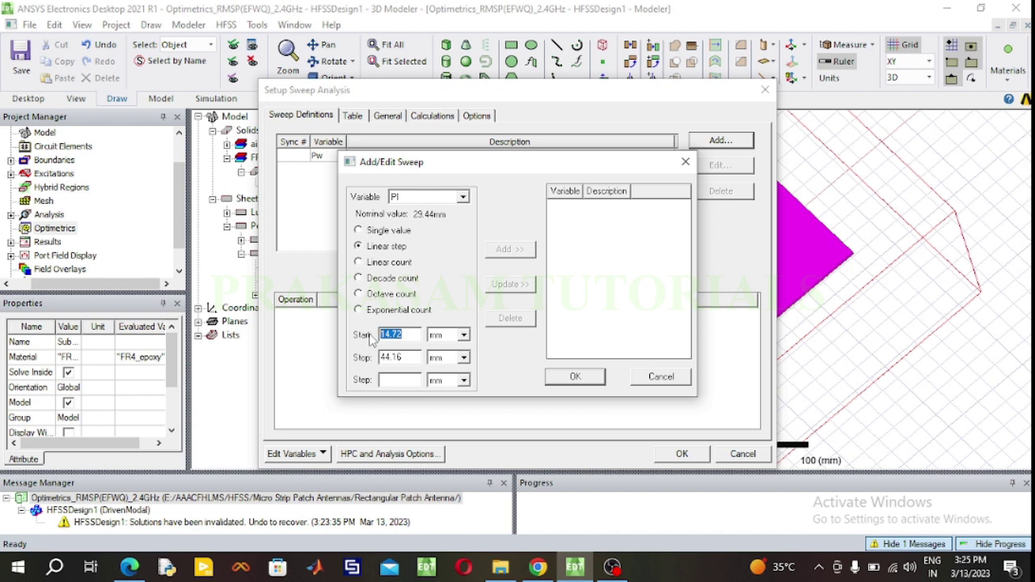
text(28.44)
drag(404, 355, 362, 358)
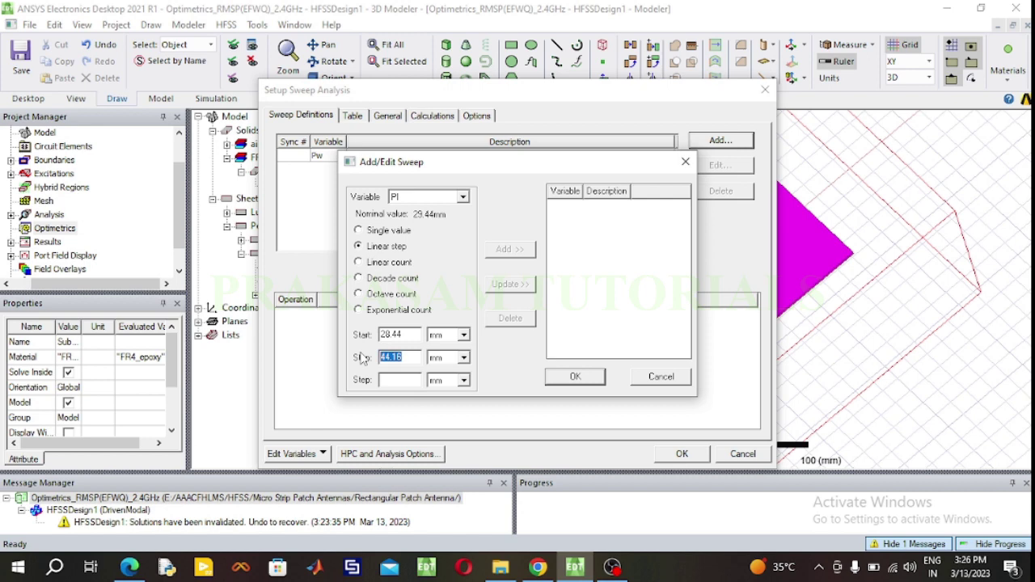
text(29.44)
click(396, 380)
text(0.33)
click(516, 249)
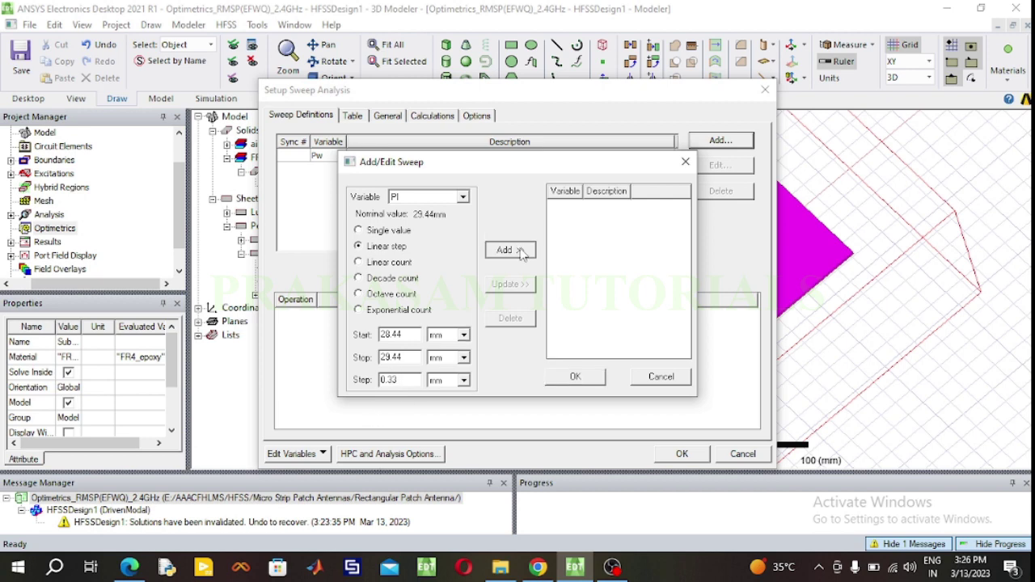
click(575, 378)
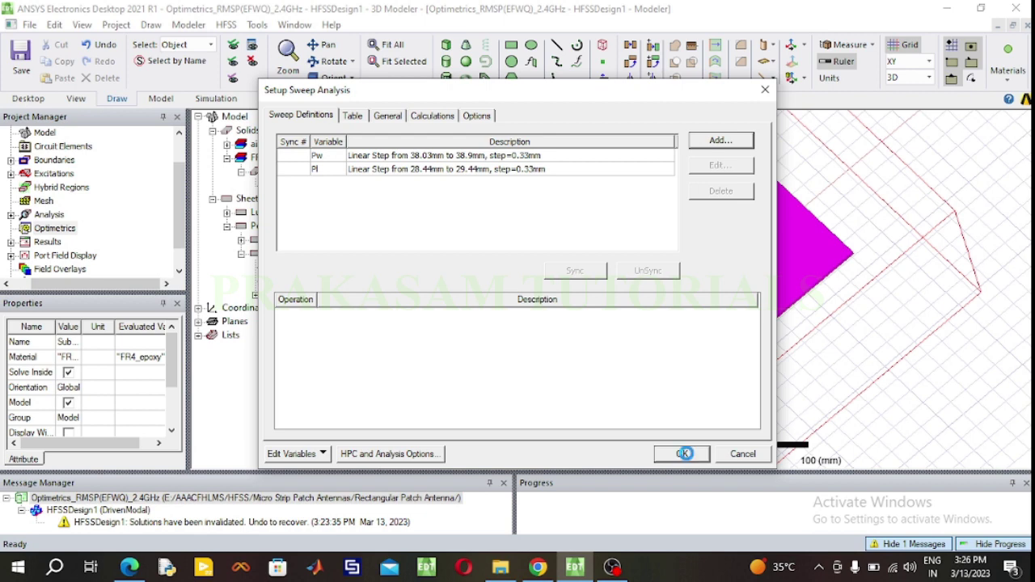
click(683, 454)
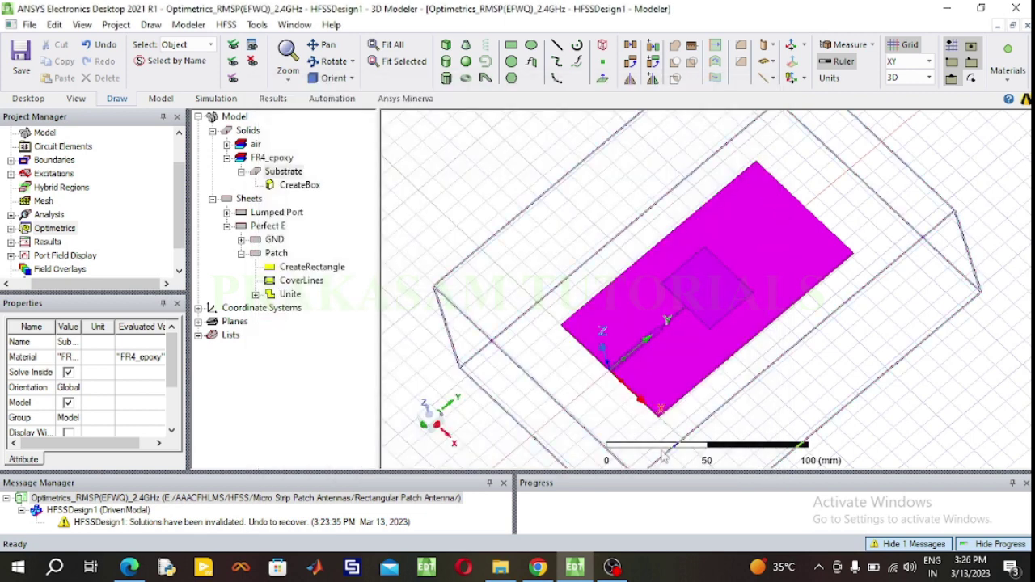
- Run the analysis of ParametricSetup1 under Optimetrics
click(11, 229)
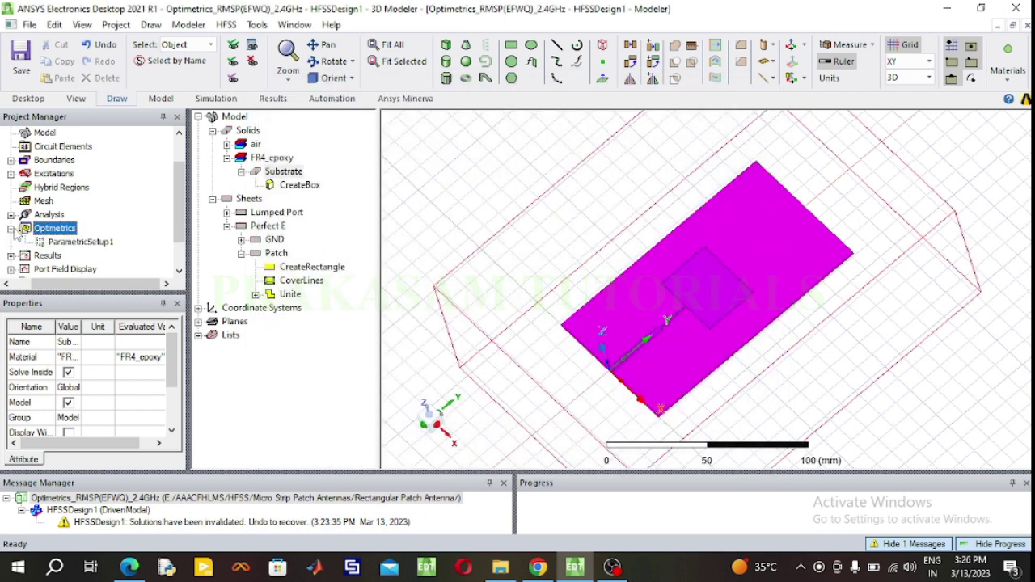
click(80, 243)
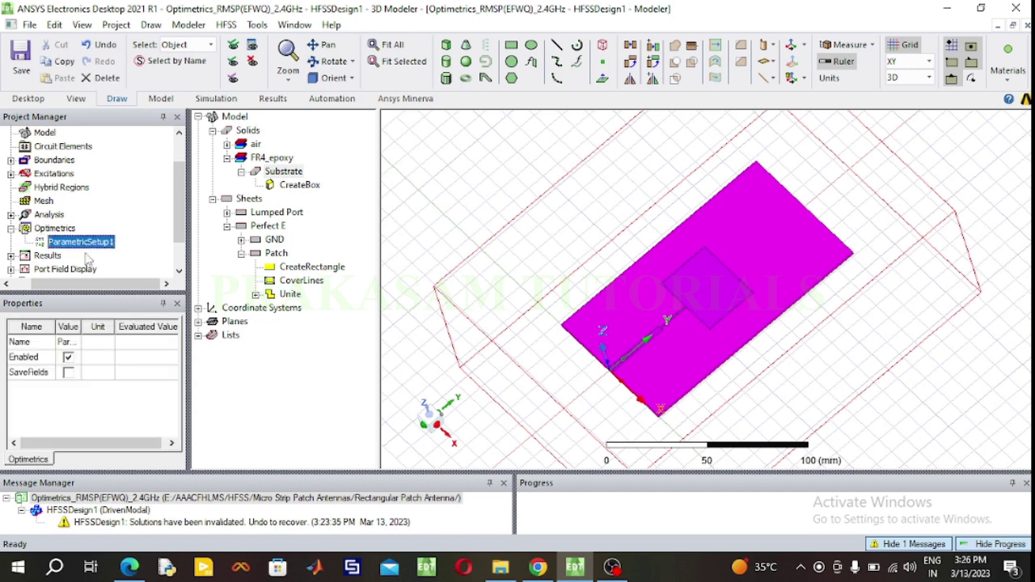
right_click(95, 246)
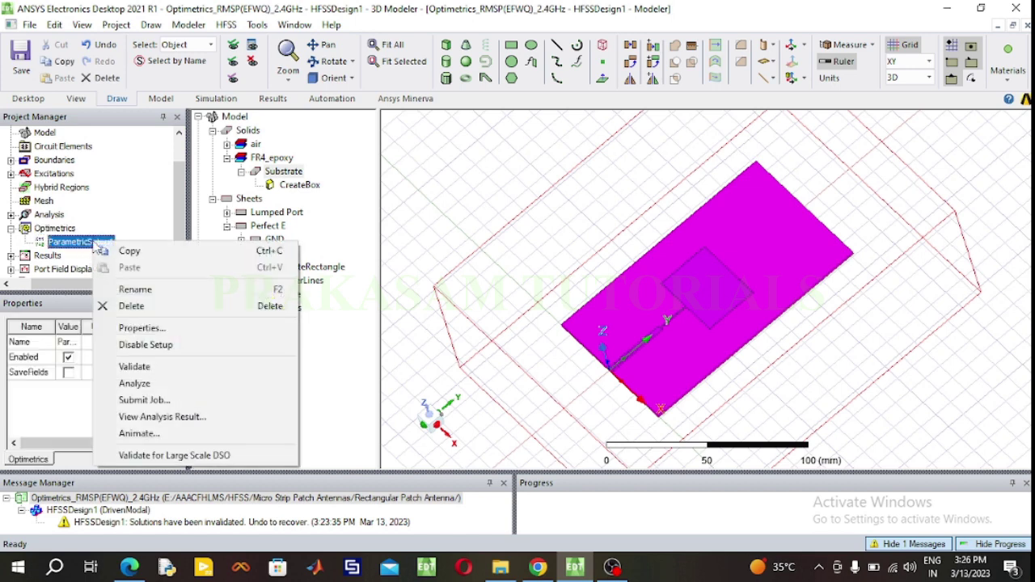
click(134, 384)
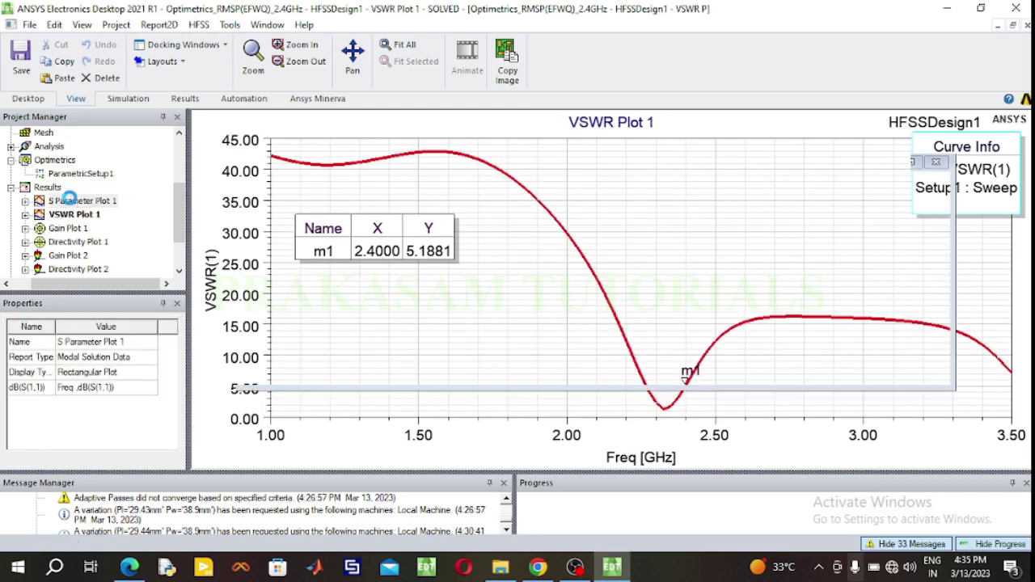
- View S Parameter Plot 1, and create a new rectangular modal solution data report of dB(S(1,1)) against Freq for Setup1 : Sweep
double_click(77, 200)
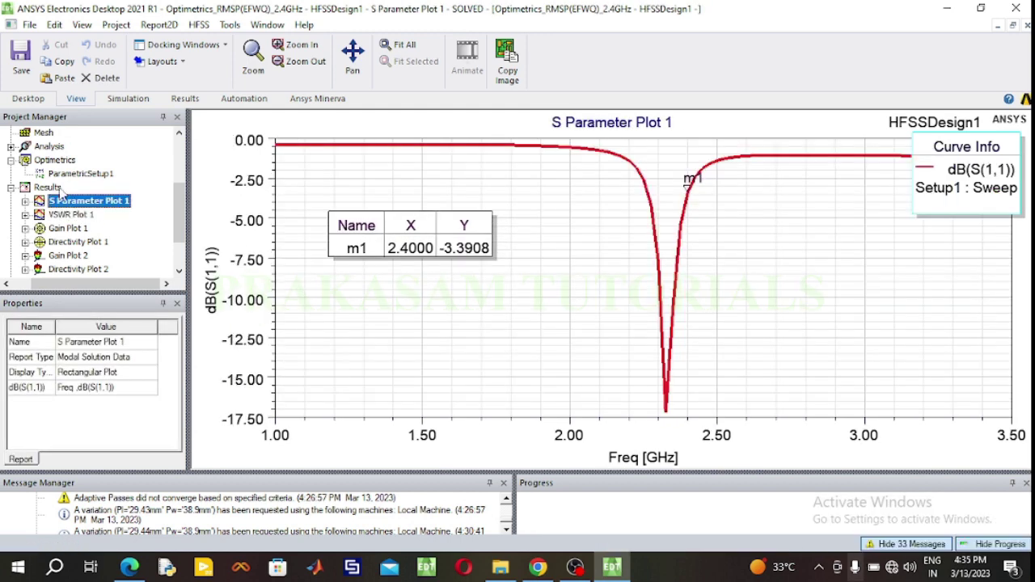
click(49, 187)
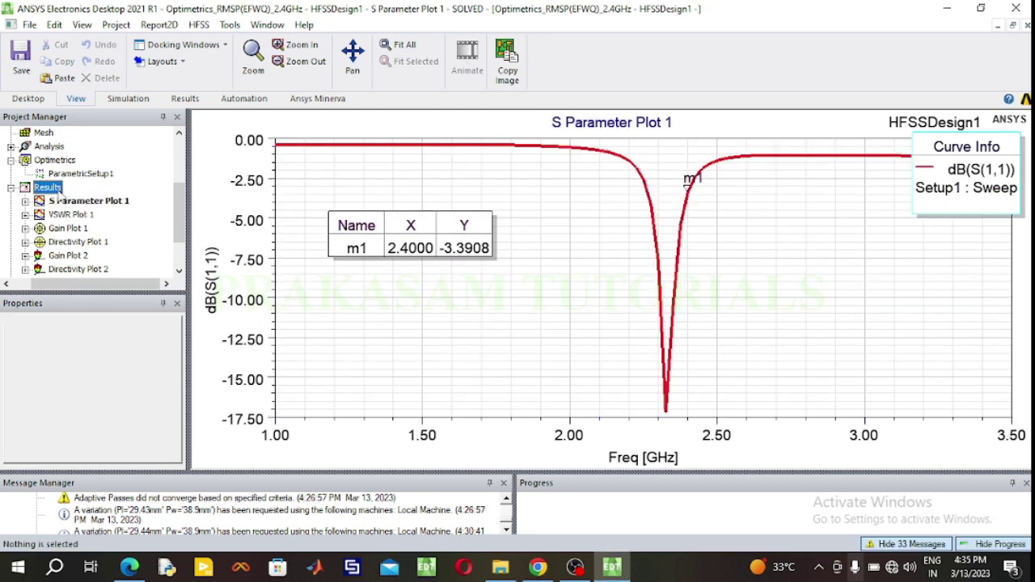
right_click(59, 197)
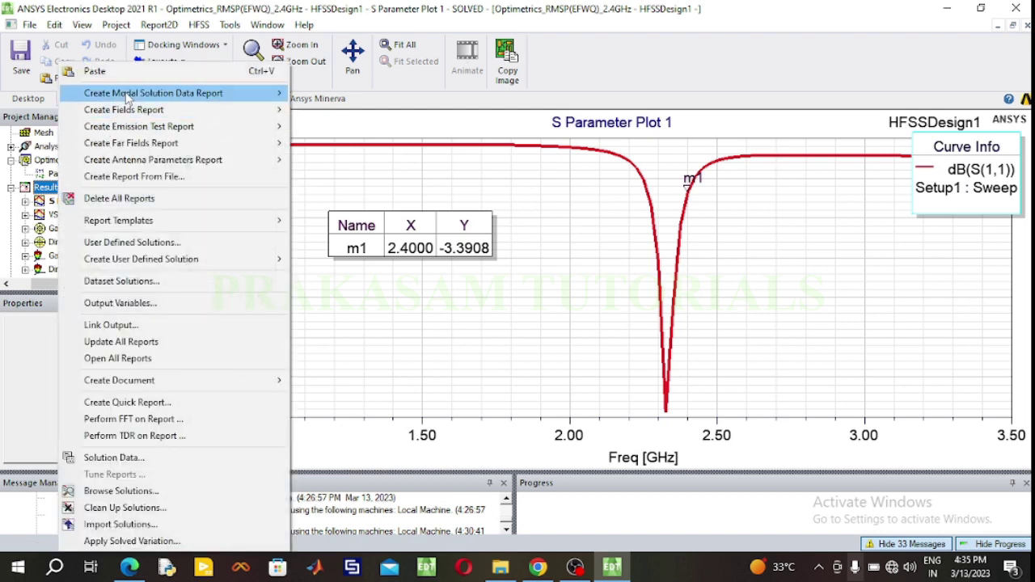
mouse_move(279, 93)
click(327, 93)
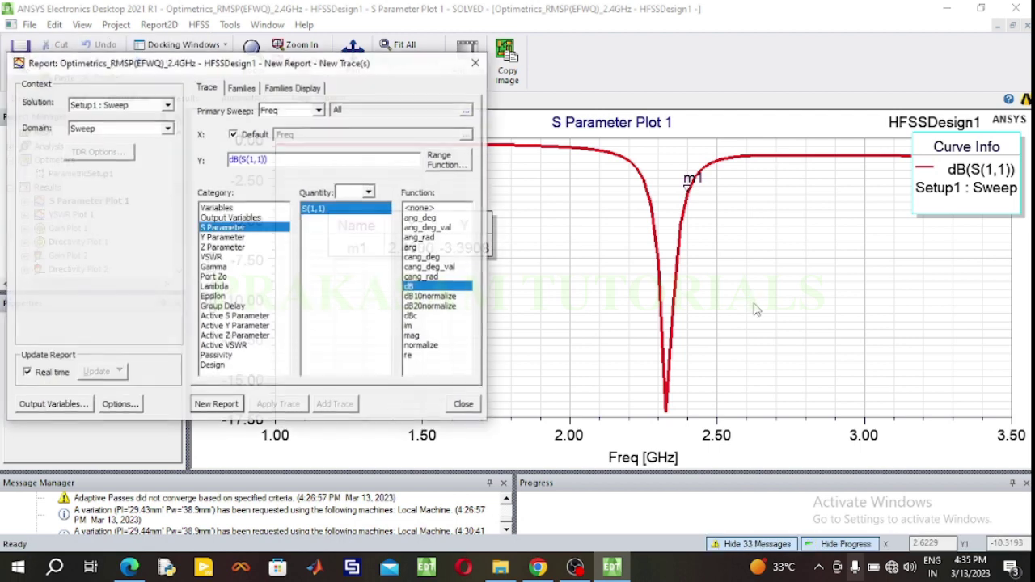
click(214, 405)
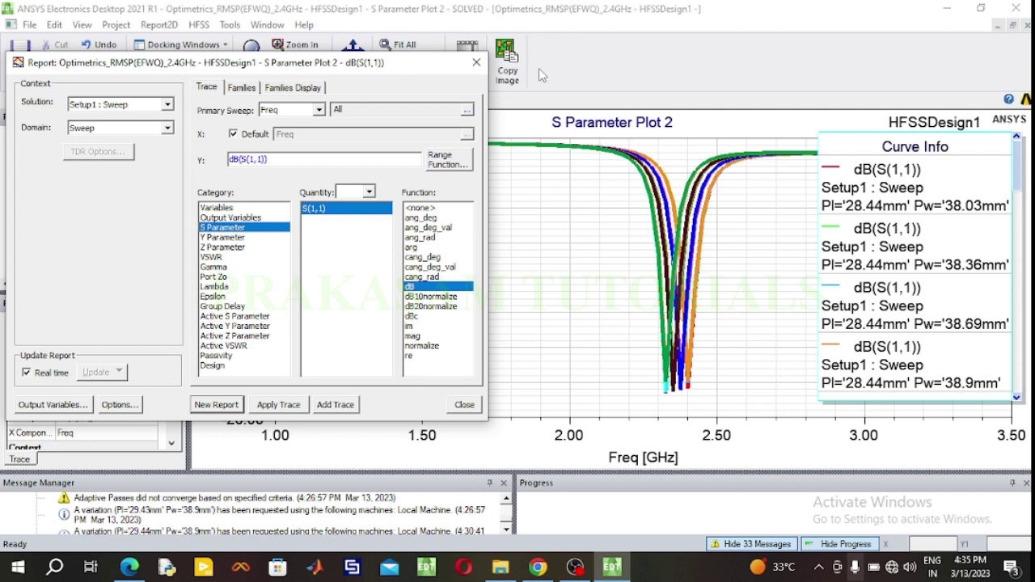
click(476, 62)
click(568, 255)
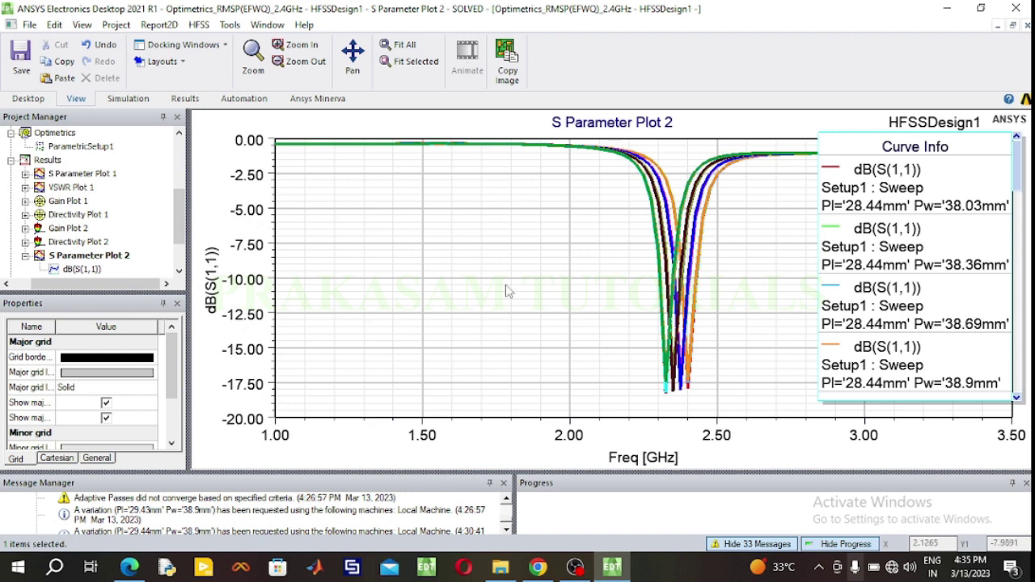
- Delete the old S Parameter Plot 1 and VSWR Plot 1 reports from the results
click(87, 176)
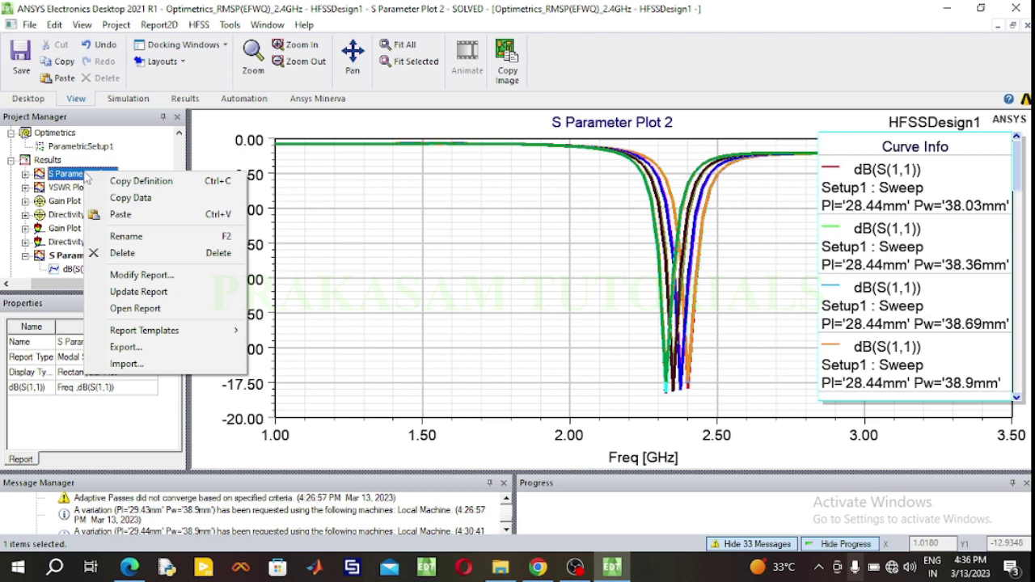
click(123, 252)
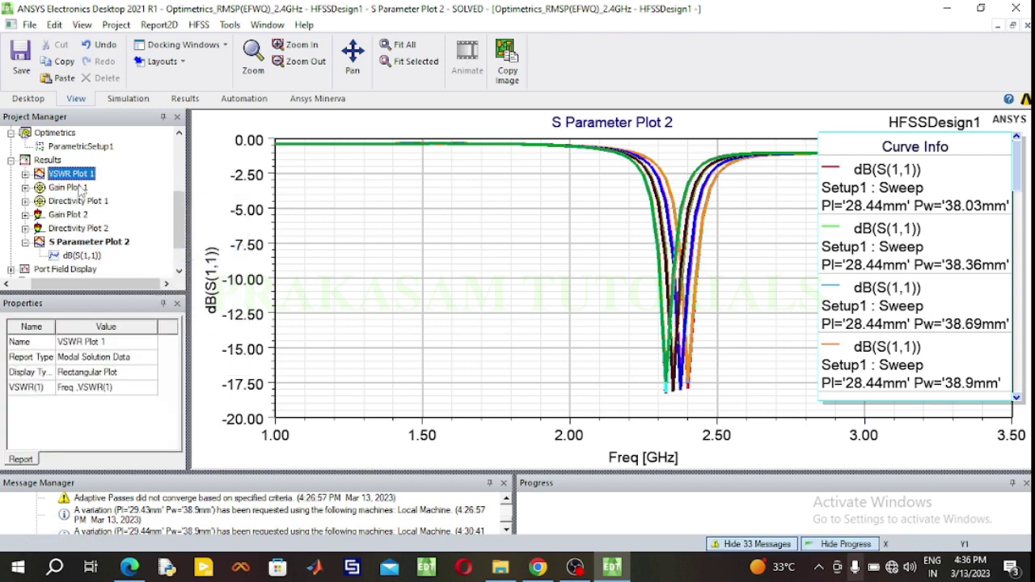
right_click(84, 178)
click(134, 257)
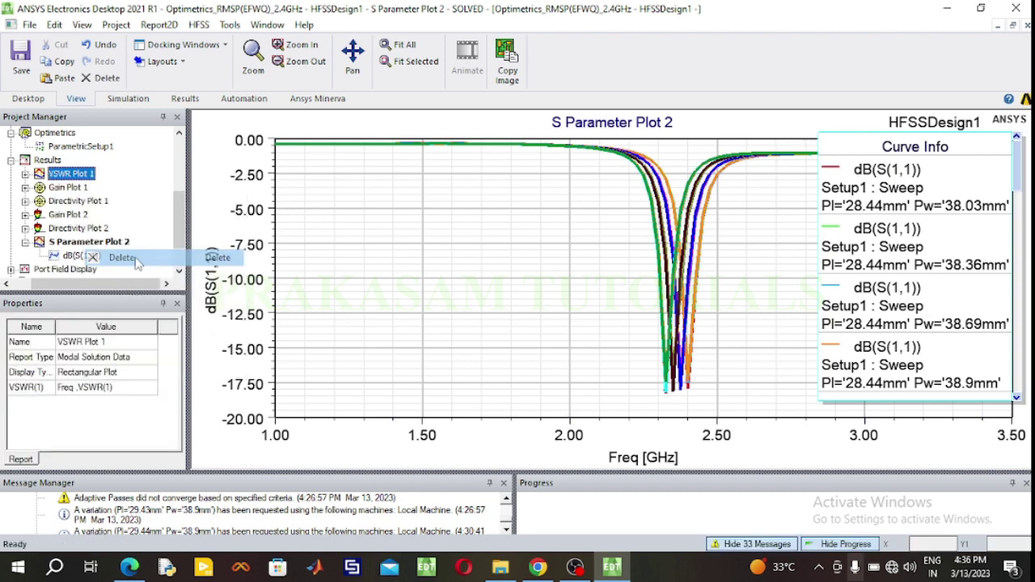